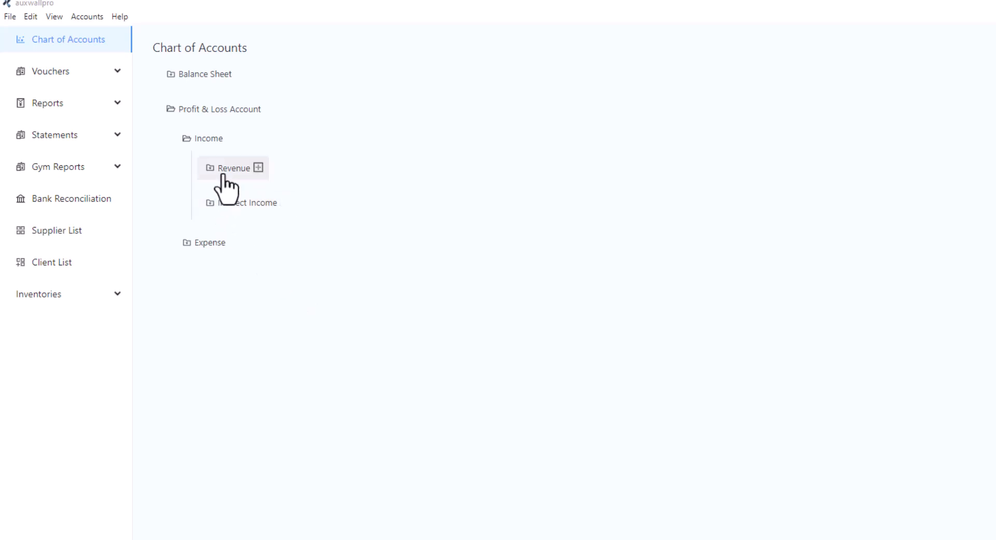
# Add a sub item named Swimming Pool under Revenue in the Profit & Loss income accounts
pyautogui.click(223, 167)
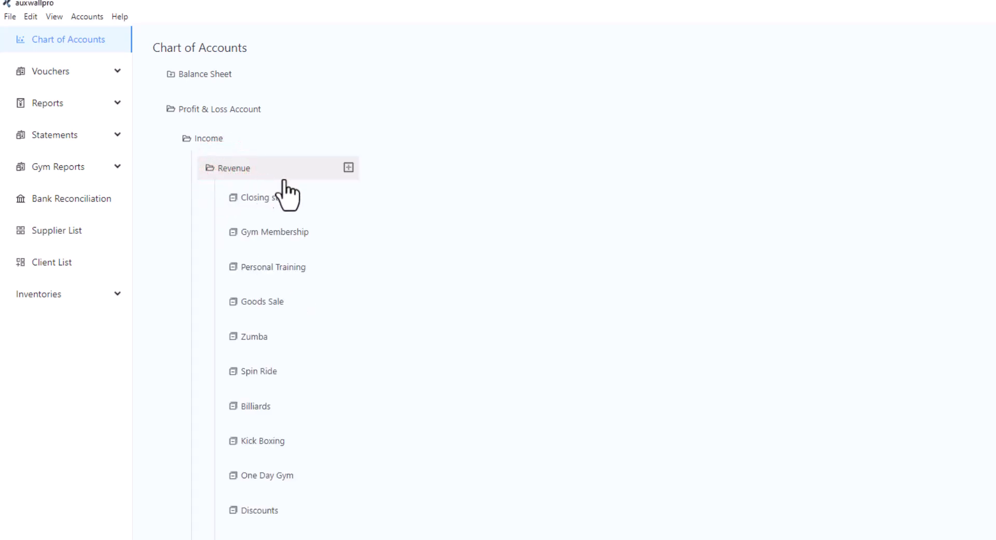
pyautogui.click(346, 169)
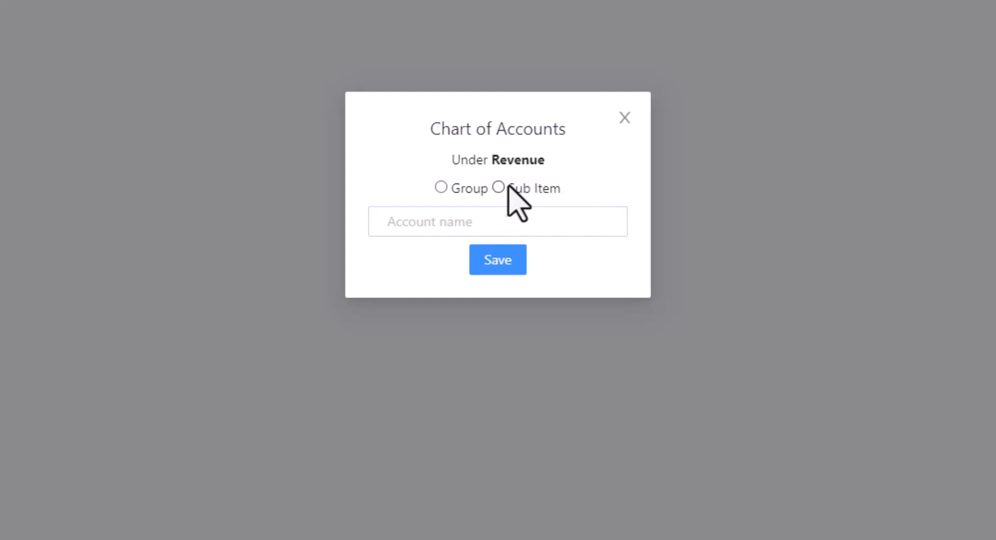
pyautogui.click(498, 188)
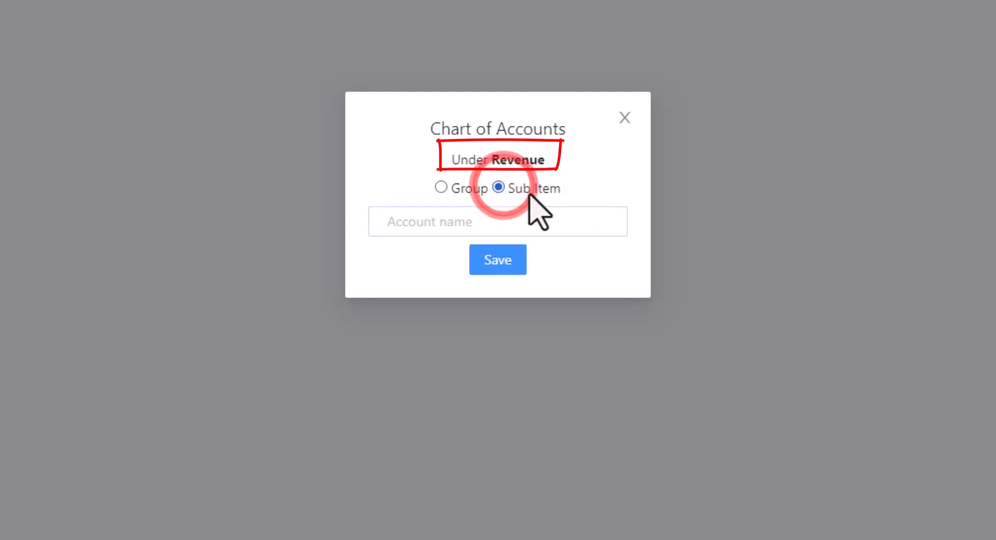
pyautogui.click(449, 224)
pyautogui.write('Swimming Pool')
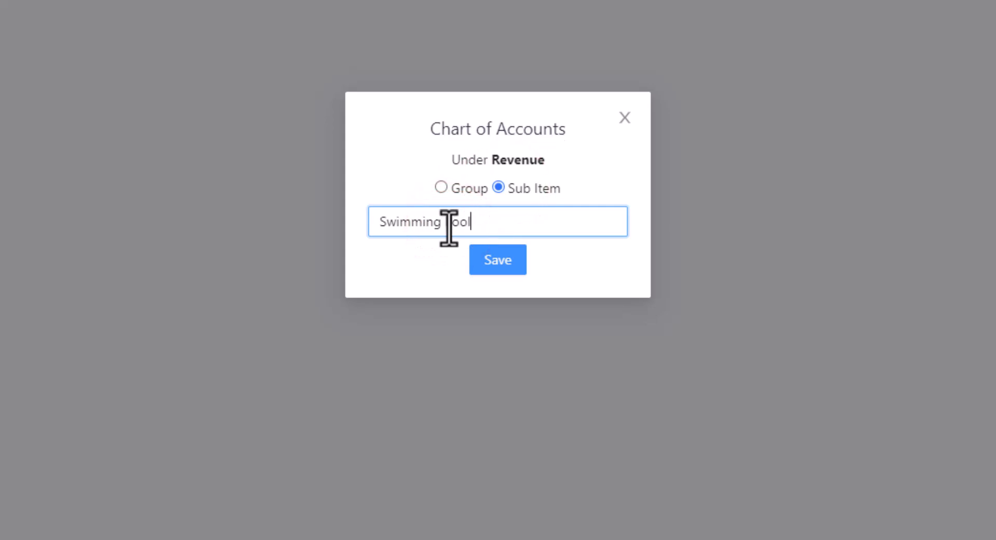
pyautogui.click(482, 262)
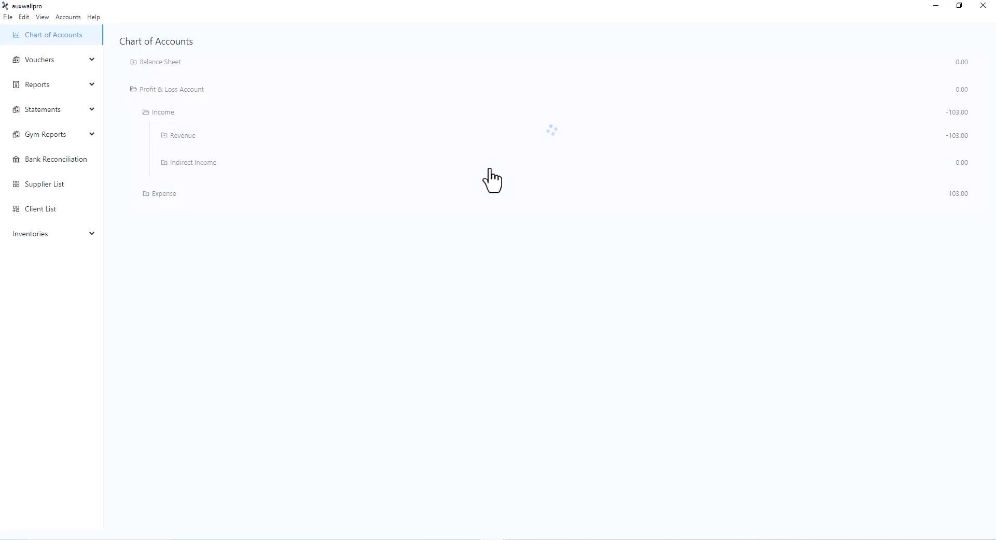
pyautogui.click(170, 132)
pyautogui.scroll(-3, 377, 271)
# Close the chart of accounts and open the Club section's Subscriptions list in a maximized window
pyautogui.click(982, 6)
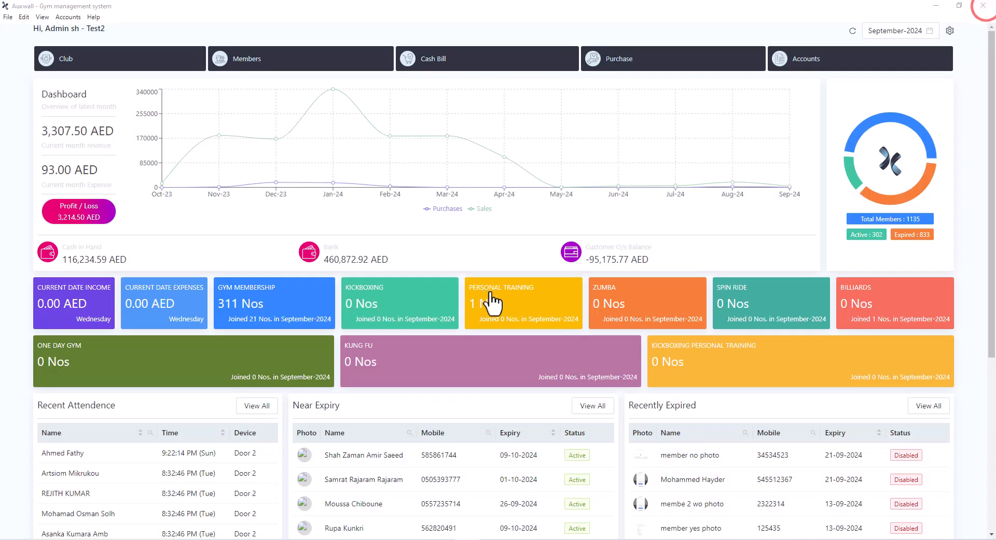
pyautogui.click(102, 57)
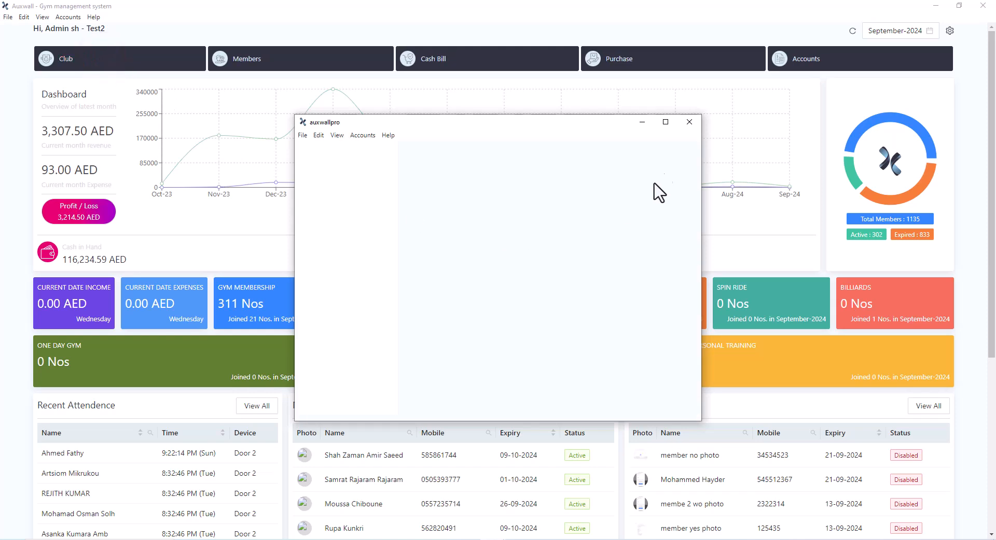
pyautogui.click(666, 122)
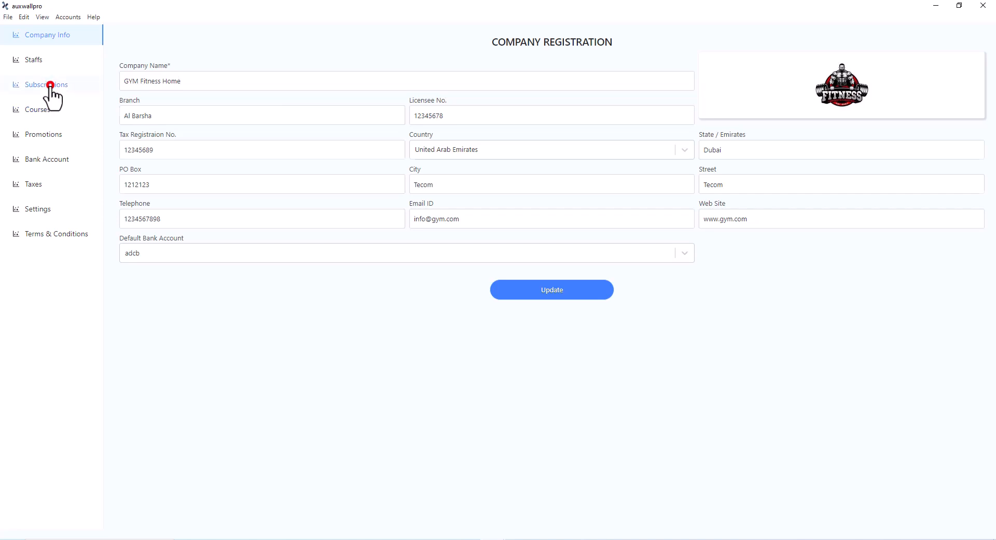
pyautogui.click(50, 84)
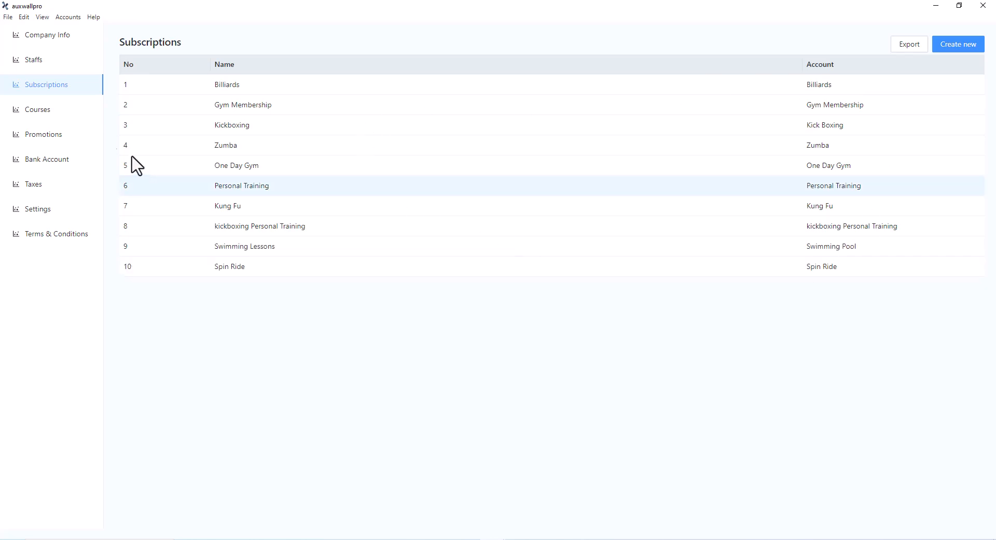
# View the Courses list, return to Subscriptions and show the file types available for exporting it
pyautogui.click(47, 123)
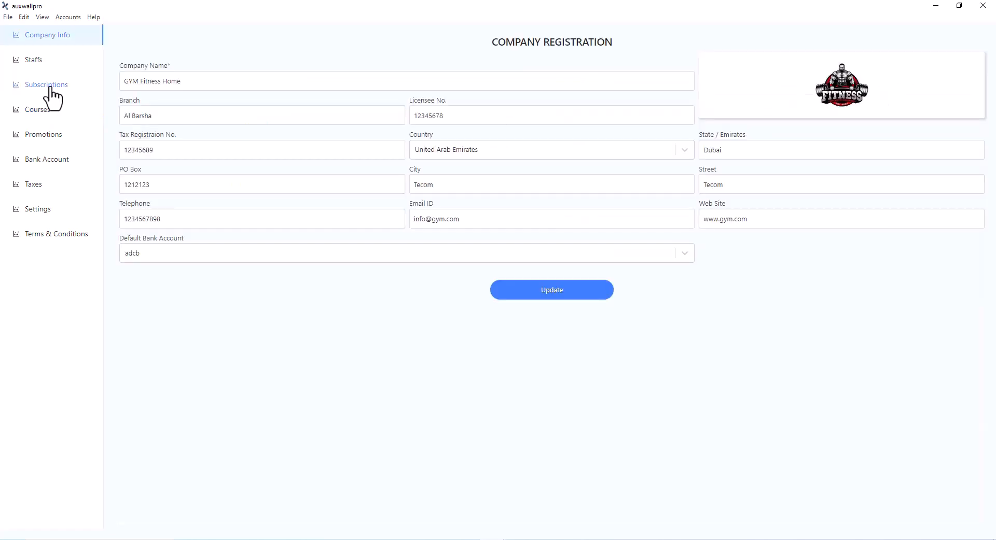
pyautogui.click(50, 86)
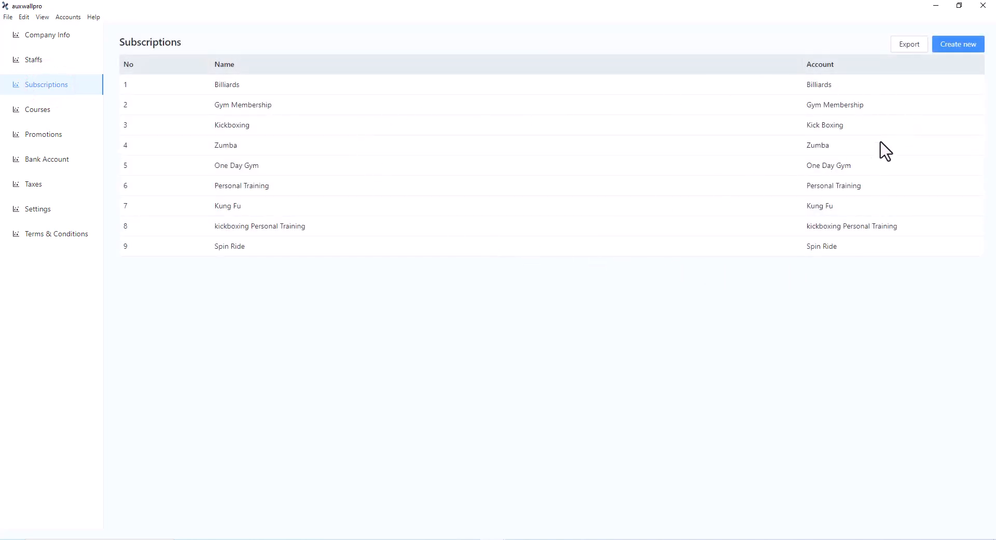
pyautogui.click(909, 46)
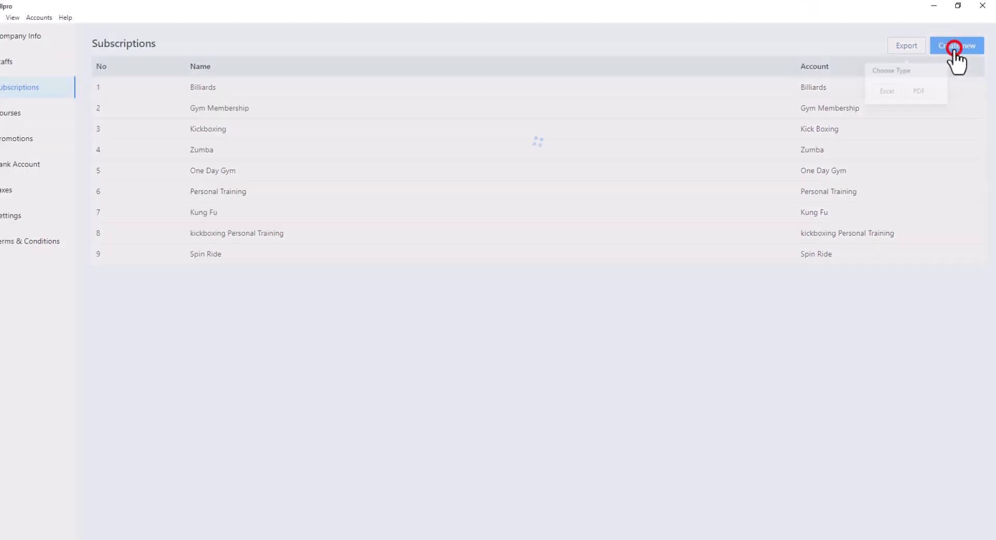
# Start a new subscription and assign it to the Swimming Pool ledger account
pyautogui.click(942, 65)
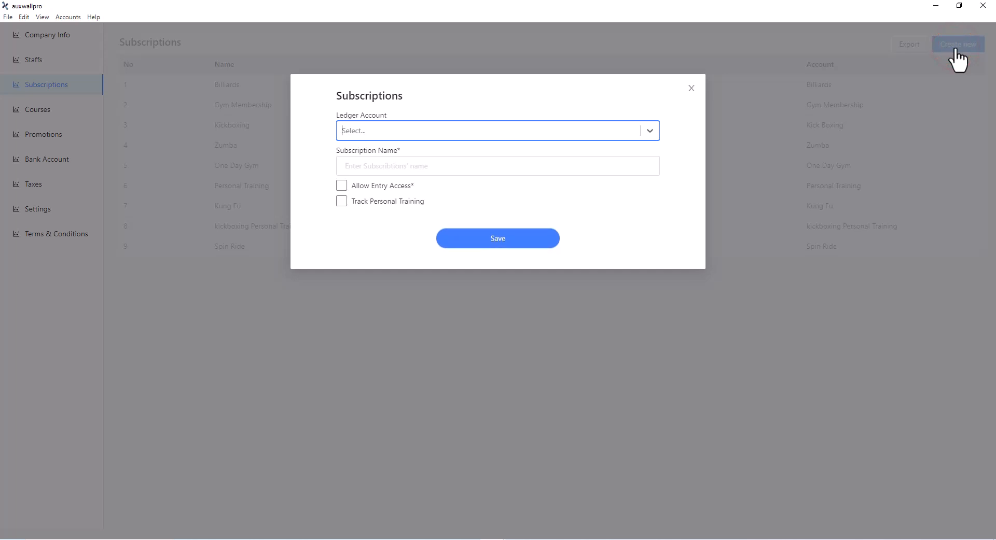
pyautogui.click(648, 135)
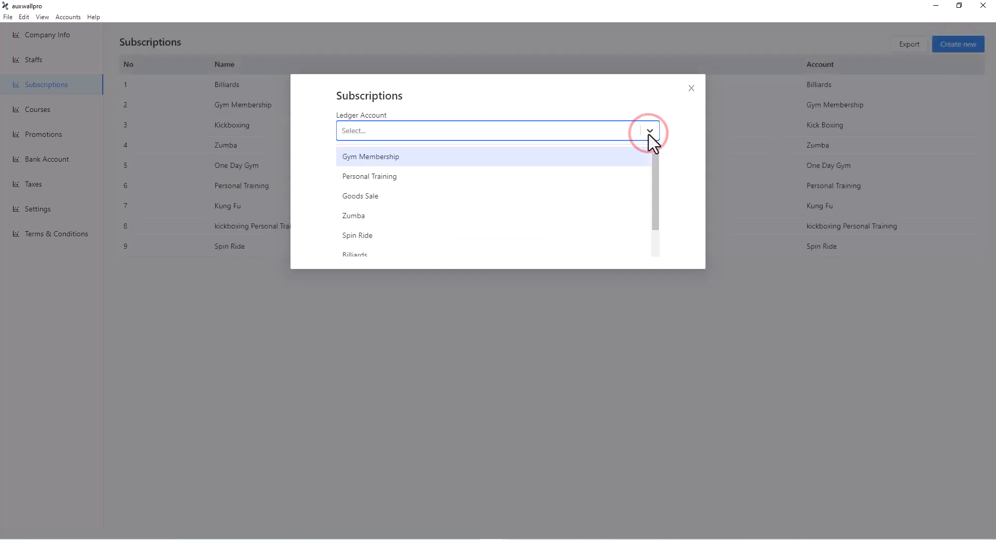
pyautogui.write('swm')
pyautogui.press('BackSpace')
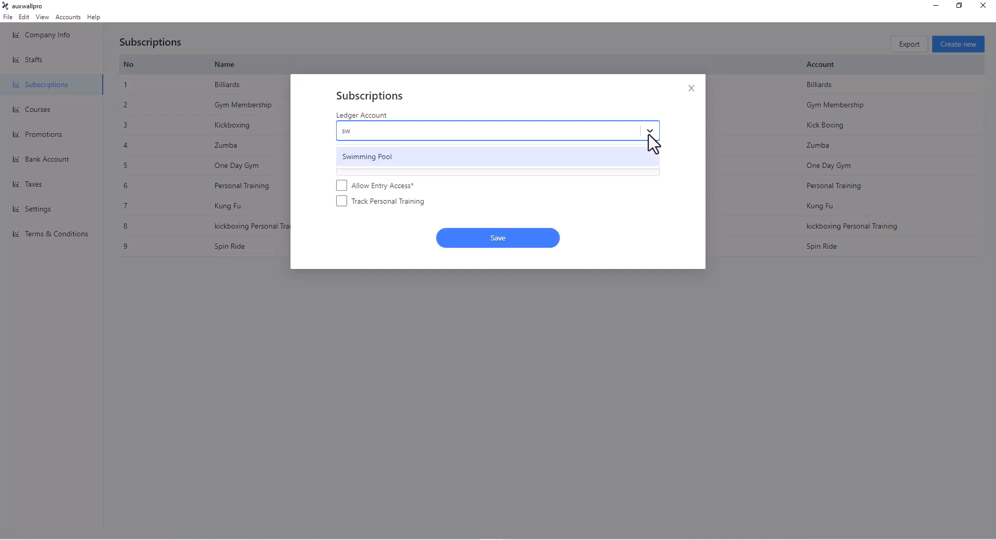
pyautogui.click(371, 158)
# Name the new subscription Swimming Lessons
pyautogui.click(366, 167)
pyautogui.write('On')
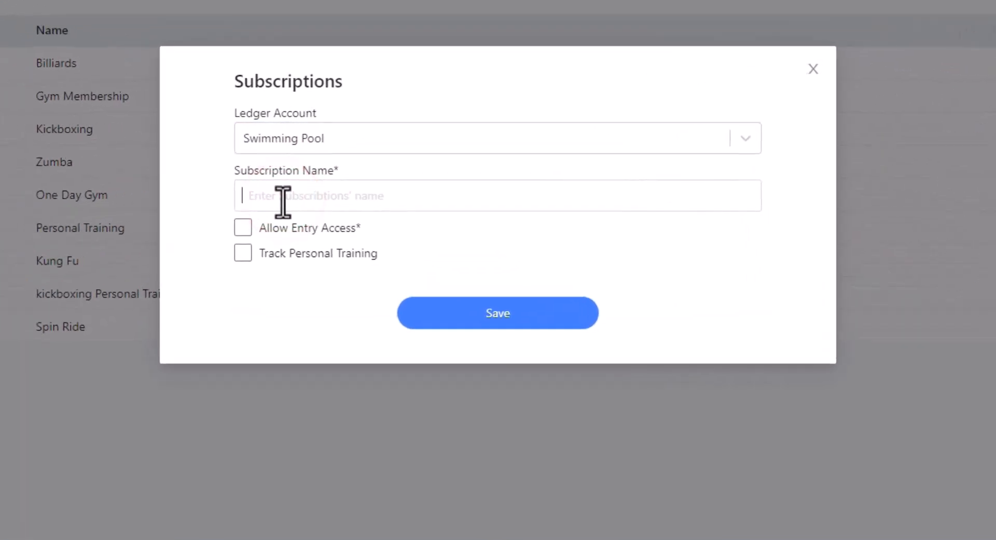
pyautogui.press('BackSpace')
pyautogui.press('BackSpace')
pyautogui.write('Swimming Lessons')
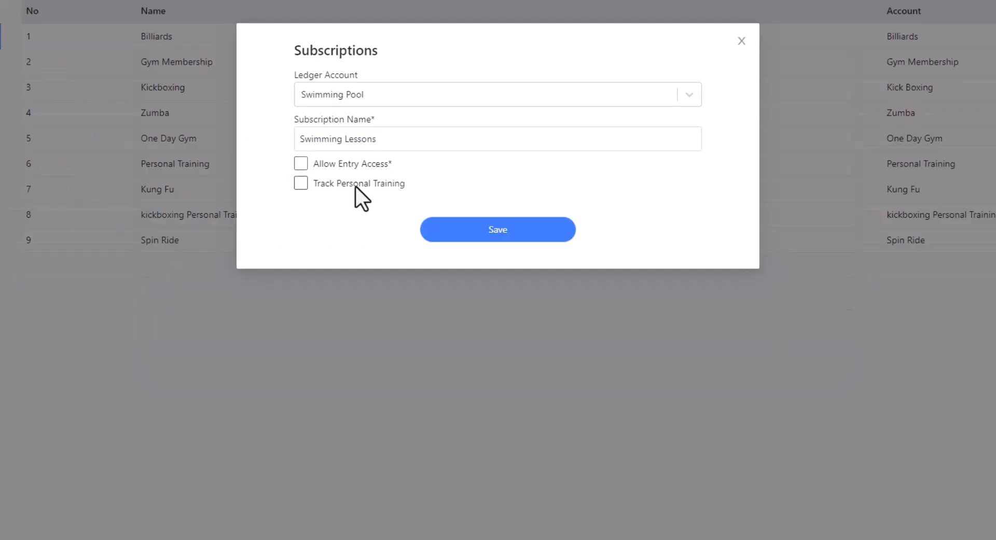
# Allow entry access for the subscription, leave personal training tracking off, and save it
pyautogui.click(300, 163)
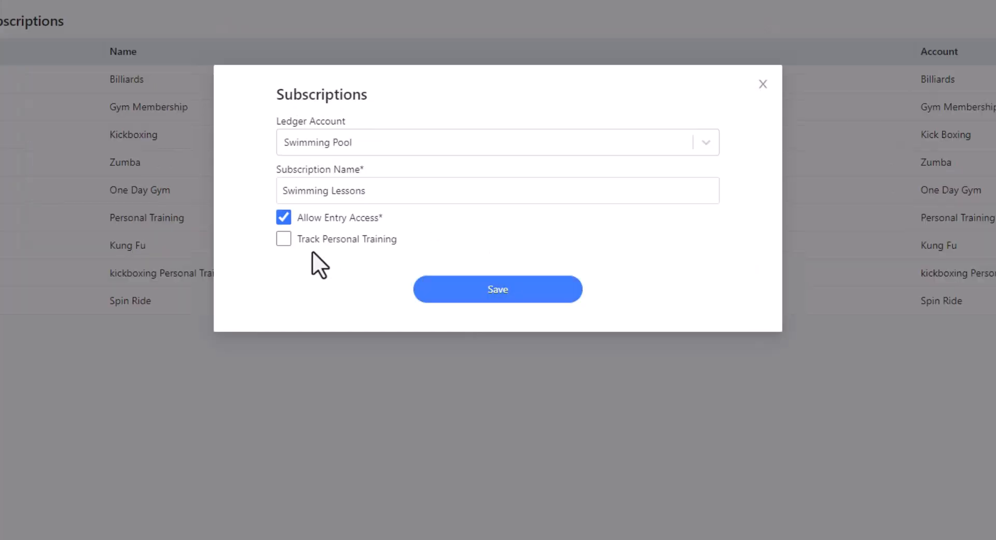
pyautogui.click(285, 239)
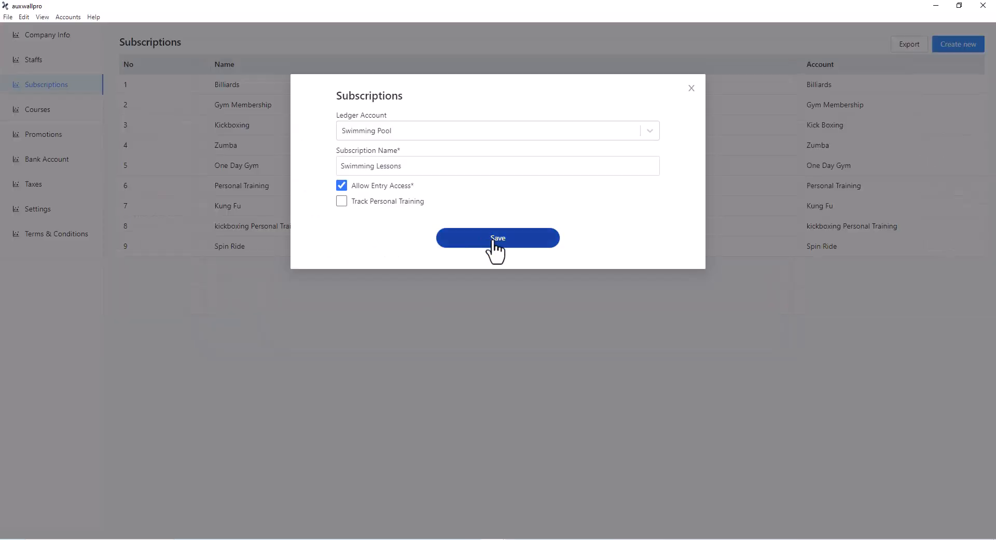
pyautogui.click(493, 240)
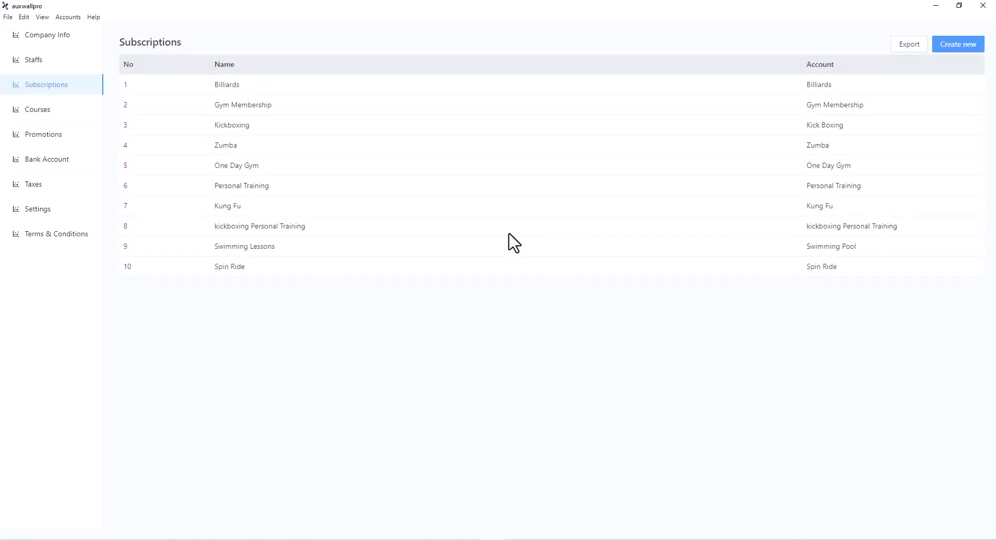
# Open the existing Personal Training subscription to review its access and tracking settings, and close it
pyautogui.click(250, 186)
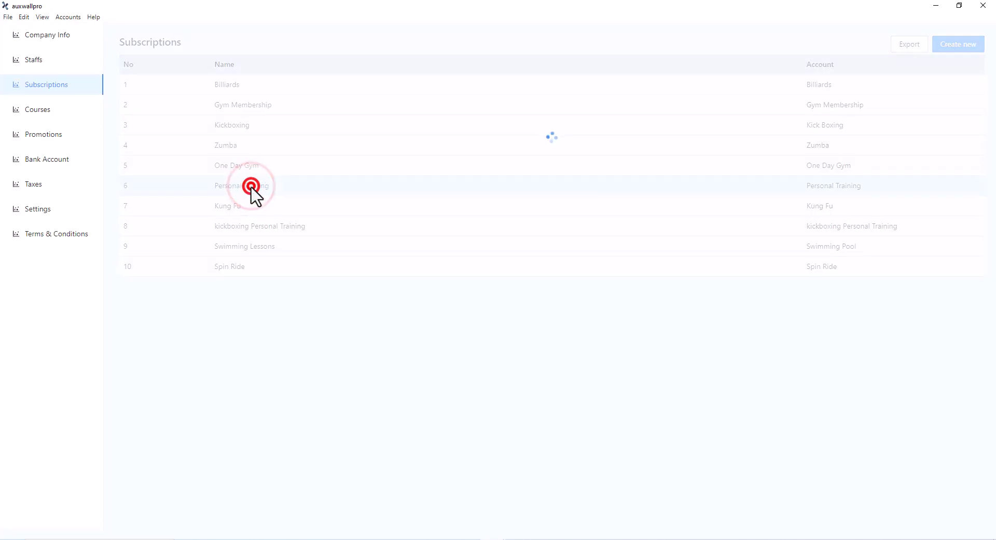
pyautogui.click(251, 186)
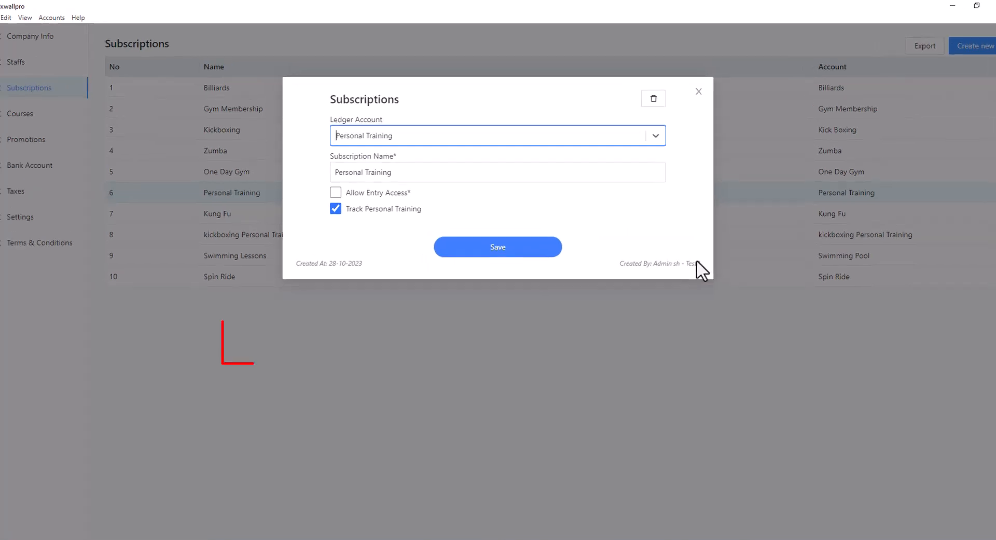
pyautogui.click(698, 91)
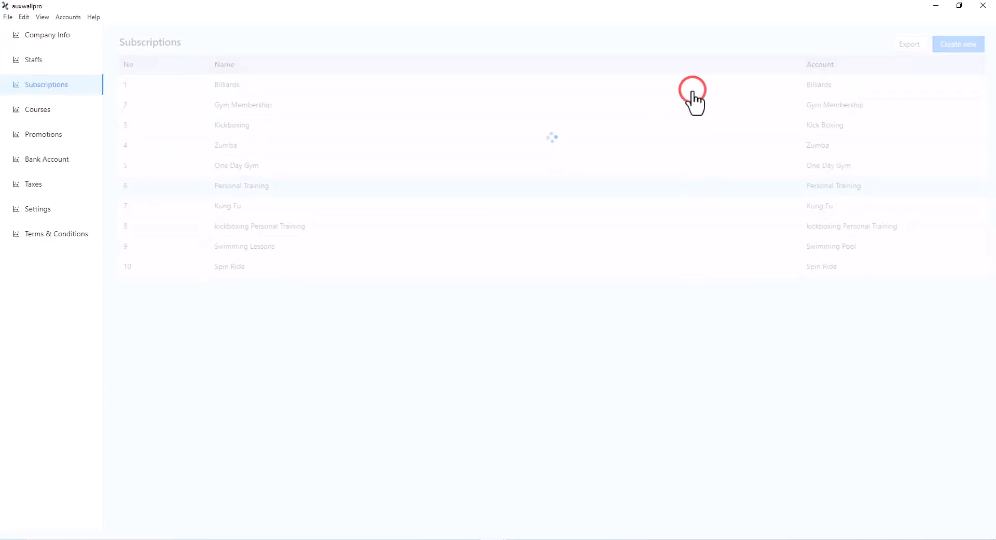
# Bring up the delete confirmation for the Personal Training subscription, dismiss it and close the record
pyautogui.click(271, 185)
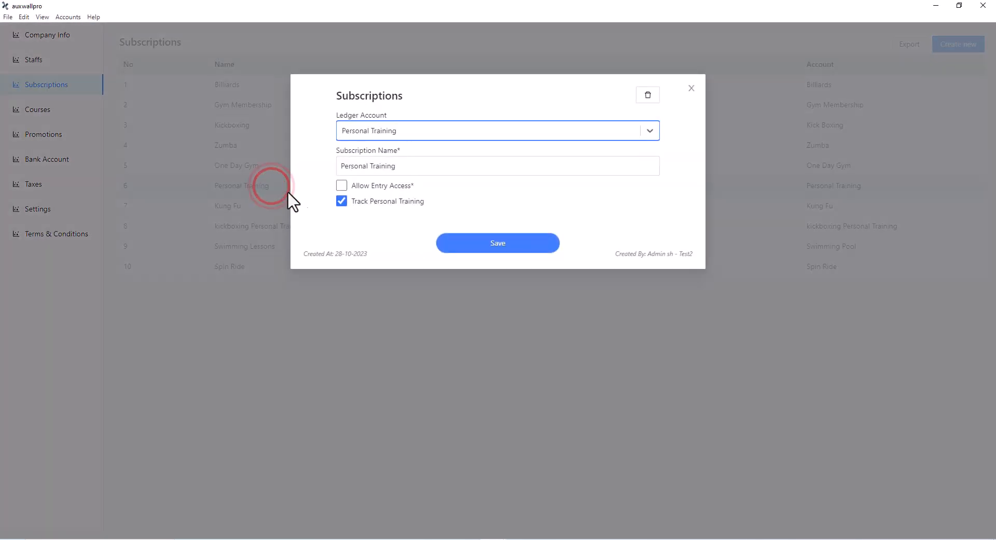
pyautogui.click(647, 99)
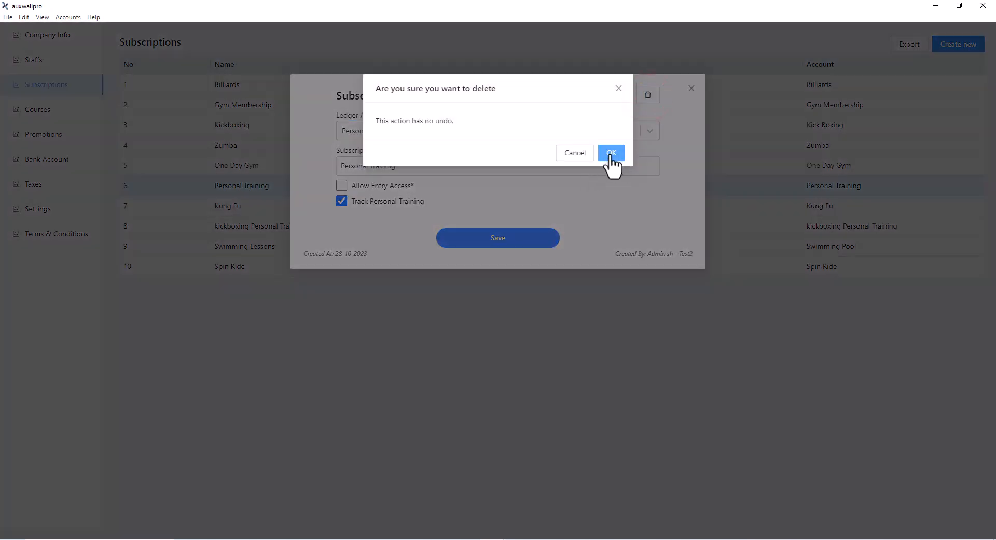
pyautogui.click(591, 199)
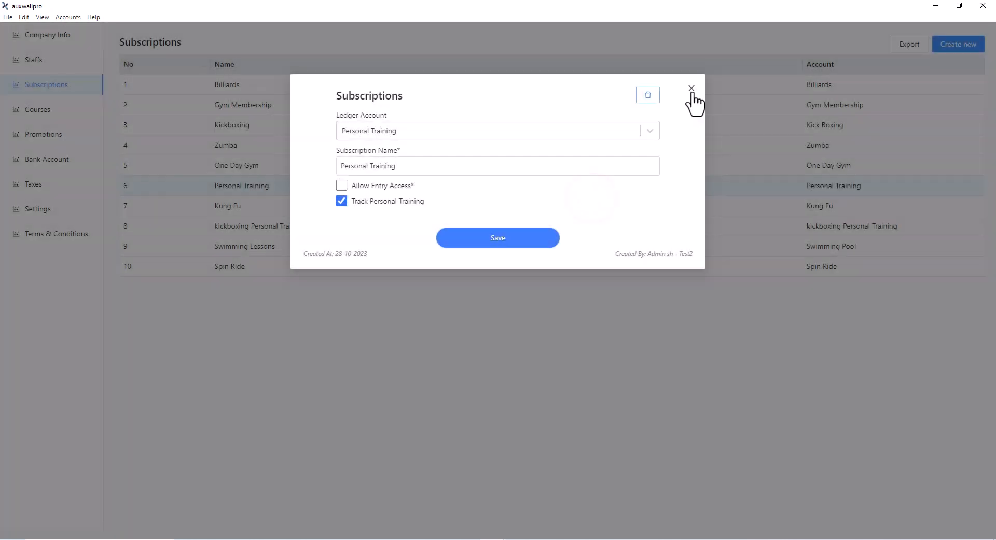
pyautogui.click(692, 89)
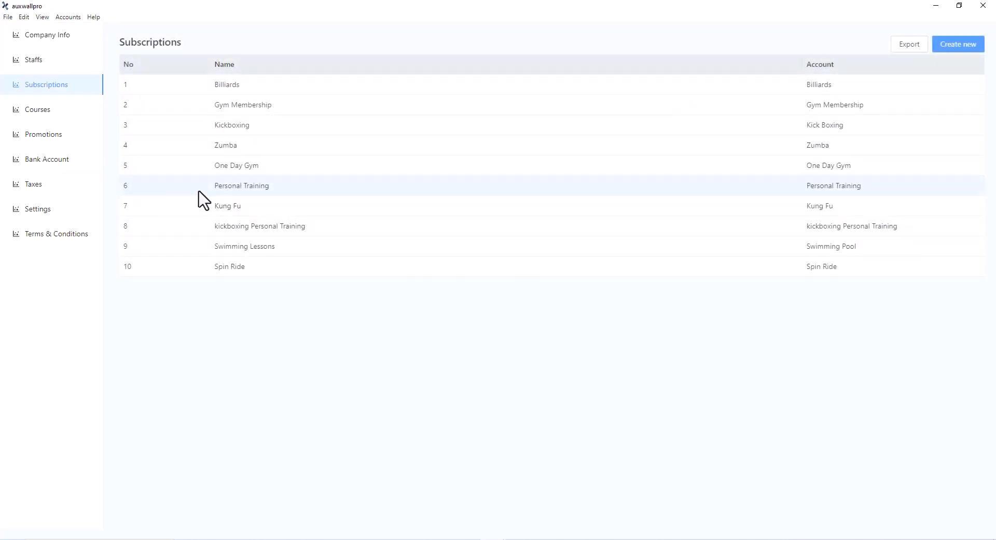
# Open the Courses list and show the file types available for exporting it
pyautogui.click(50, 113)
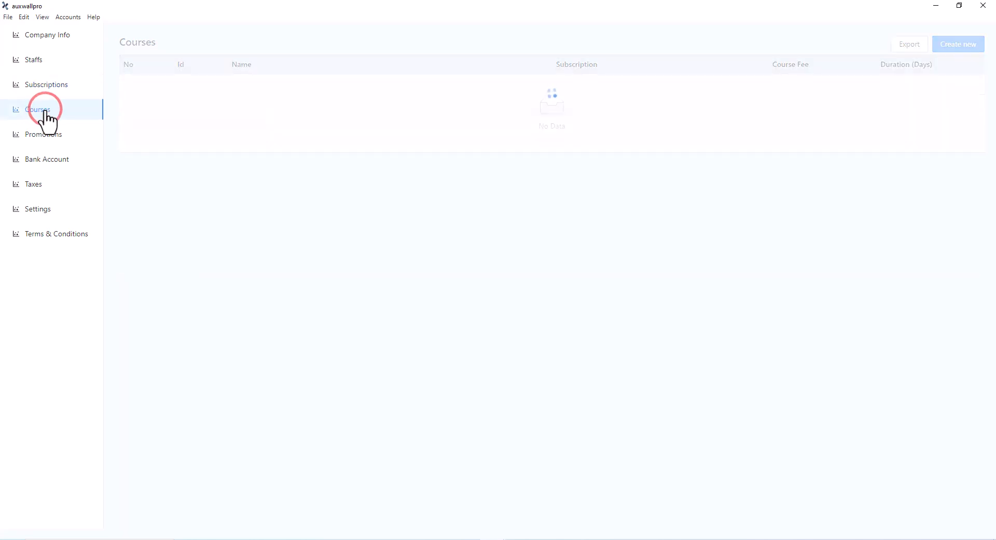
pyautogui.click(45, 111)
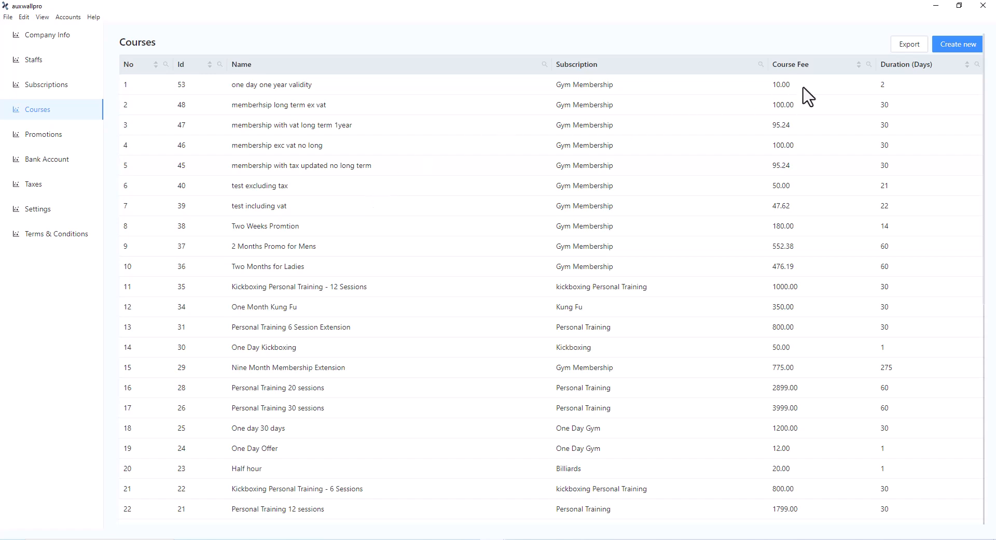
pyautogui.click(910, 47)
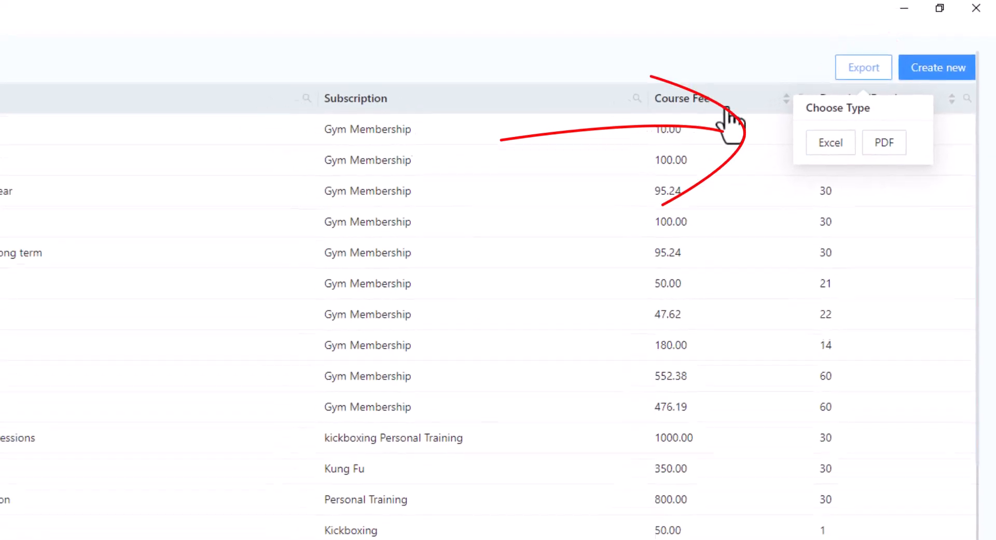
# Start a new course and name it One Month Swimming Lesson
pyautogui.click(950, 48)
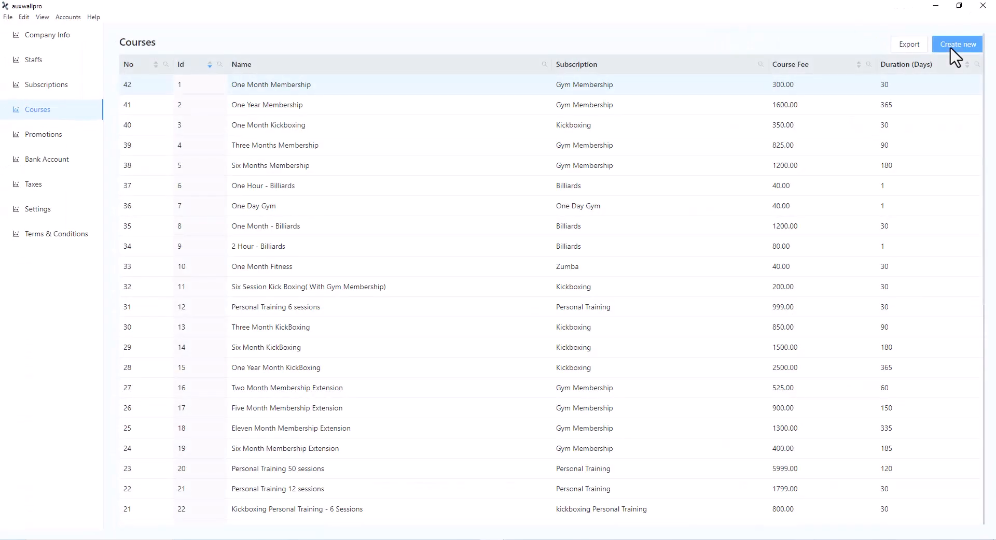
pyautogui.click(951, 46)
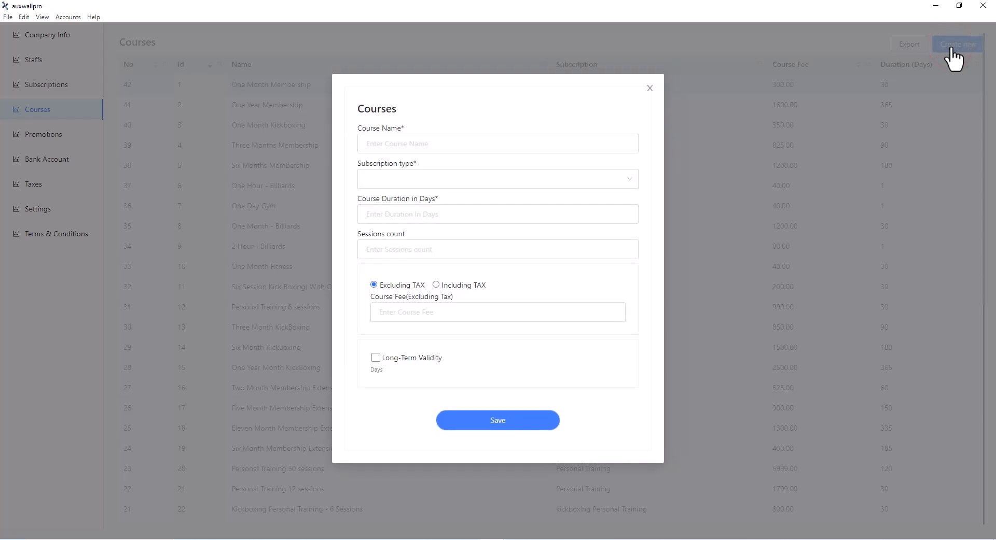
pyautogui.click(390, 141)
pyautogui.write('One Month Swimming Lesson')
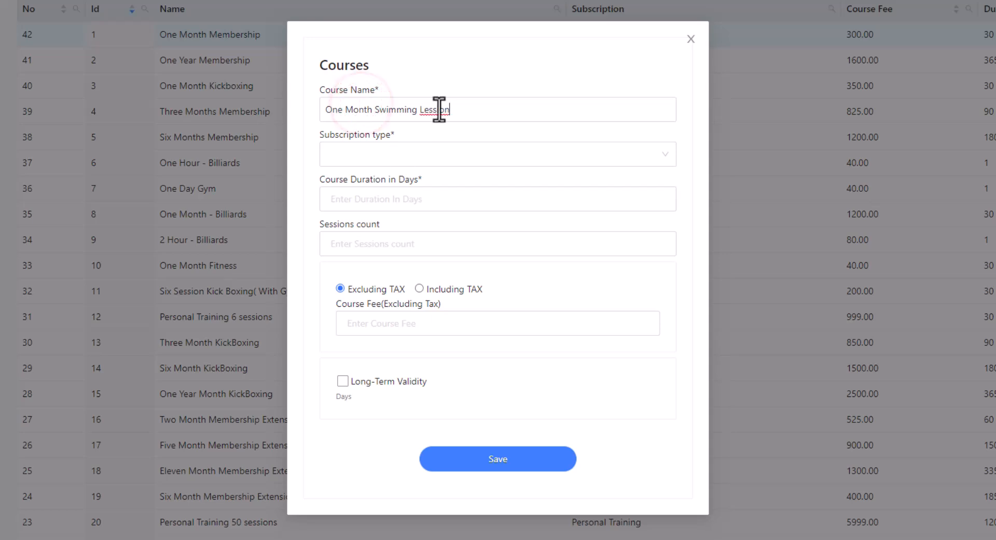
# Set the new course's subscription type to Swimming Lessons
pyautogui.click(518, 116)
pyautogui.click(457, 158)
pyautogui.click(407, 158)
pyautogui.click(352, 156)
pyautogui.scroll(-2, 394, 285)
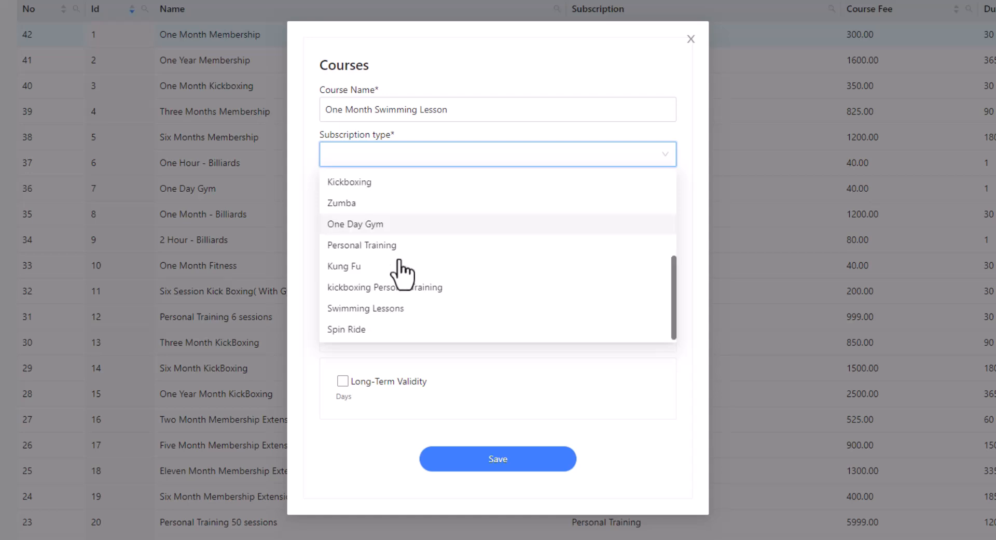
pyautogui.click(369, 308)
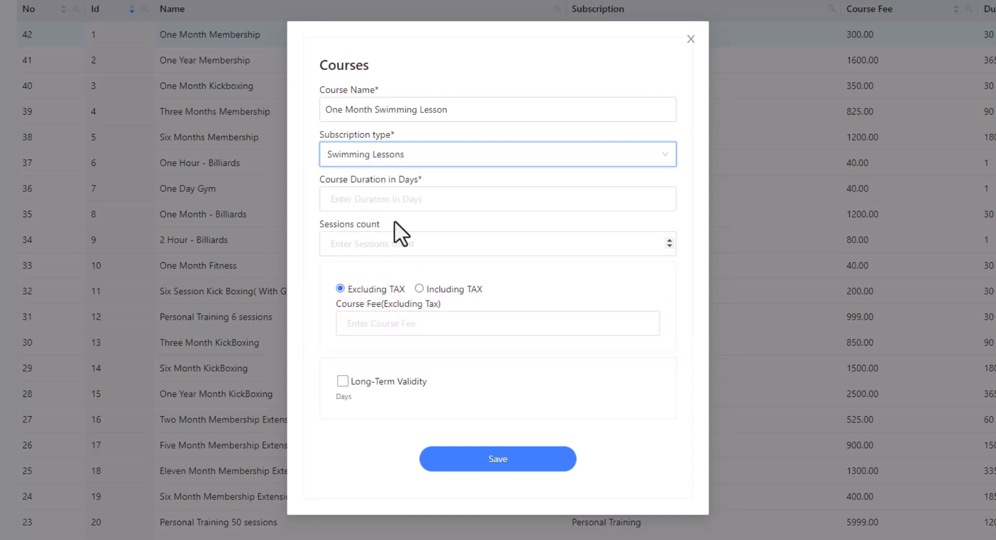
# Set the course duration to 30 days and enter a course fee of 300 excluding tax
pyautogui.click(379, 199)
pyautogui.write('30')
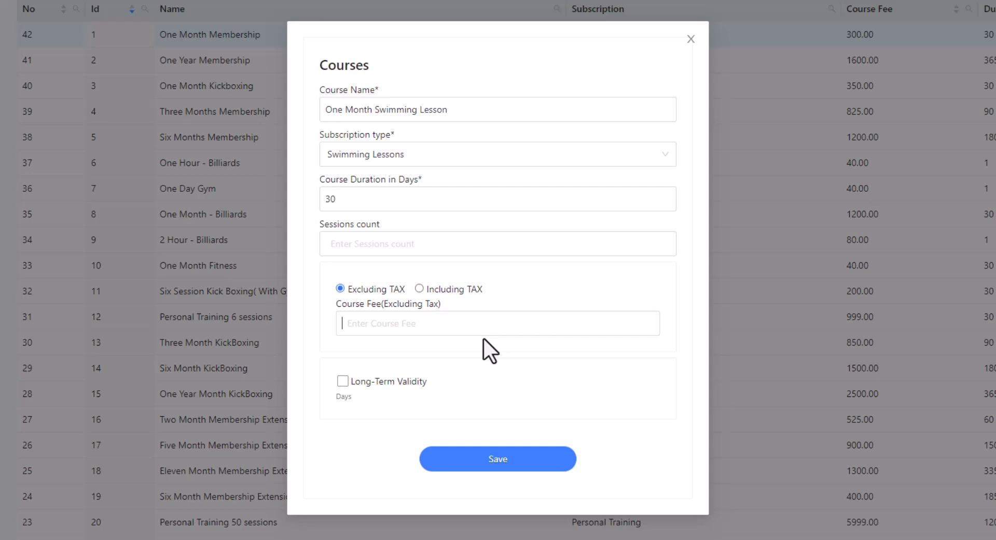
pyautogui.write('300')
# Set the course amount to 300 including tax with the VAT option, and save the new course
pyautogui.click(419, 288)
pyautogui.click(393, 324)
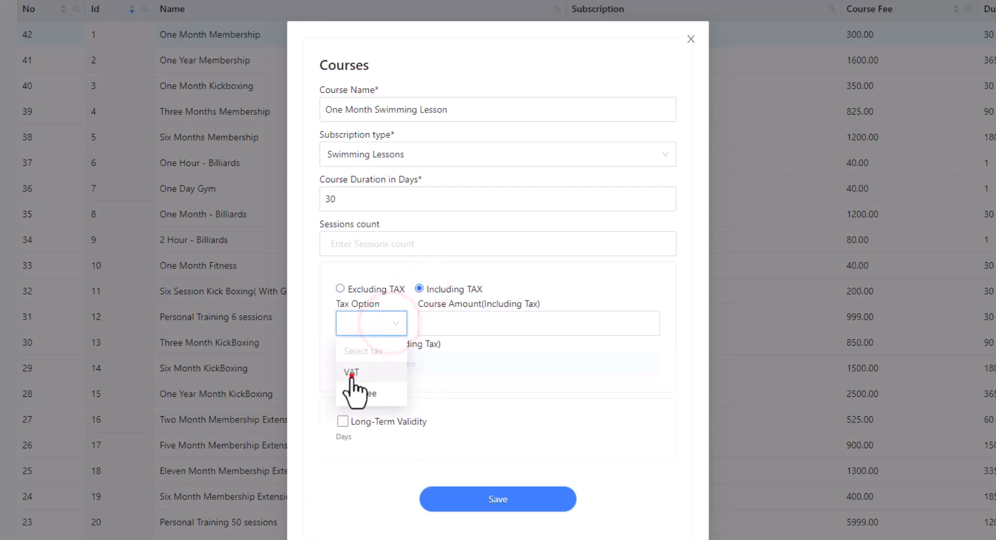
pyautogui.click(352, 375)
pyautogui.click(465, 326)
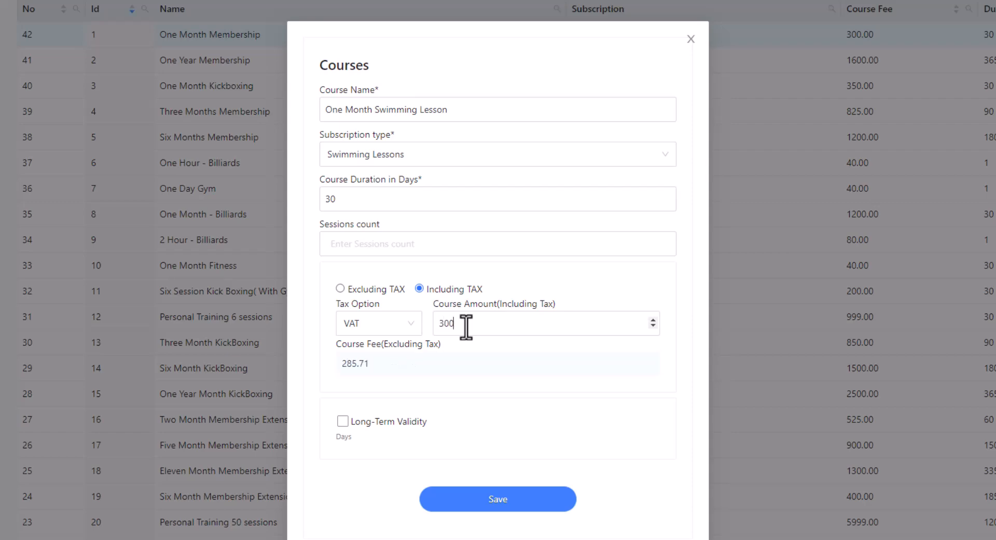
pyautogui.click(461, 499)
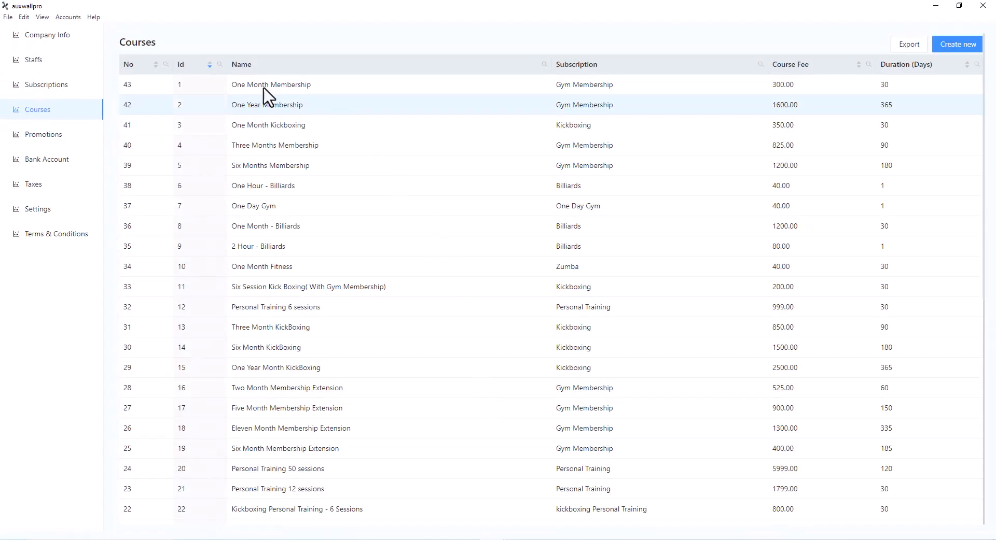
# Sort the Courses list with the highest Id first and open the One Month Swimming Lesson course
pyautogui.click(128, 64)
pyautogui.click(192, 64)
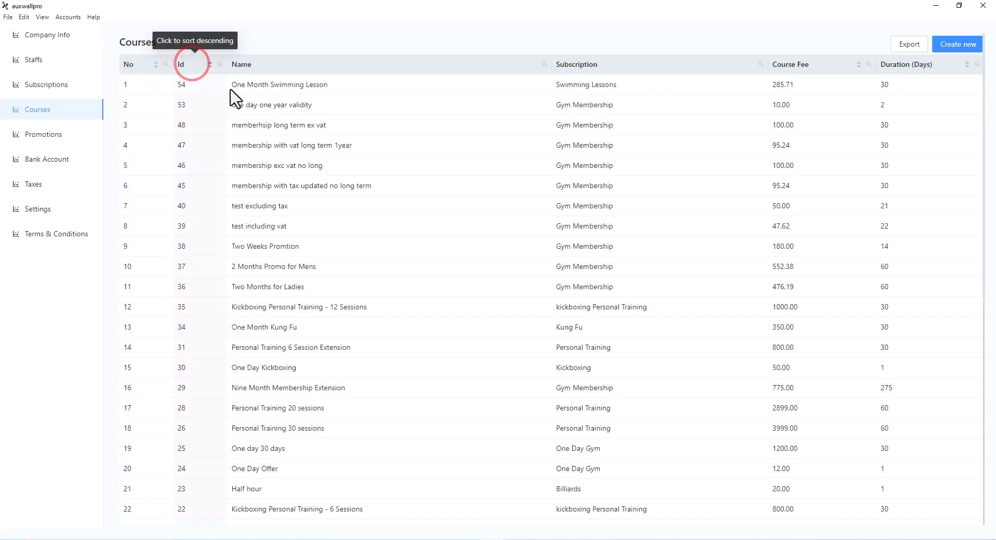
pyautogui.click(357, 89)
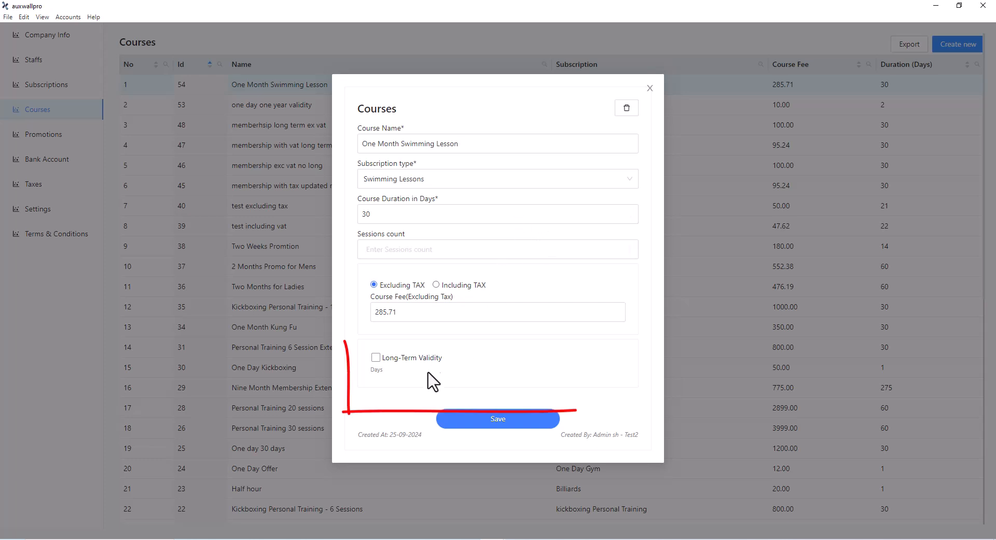
# Enable long-term validity for the One Month Swimming Lesson course, set it to 1 year, and save the course
pyautogui.click(375, 358)
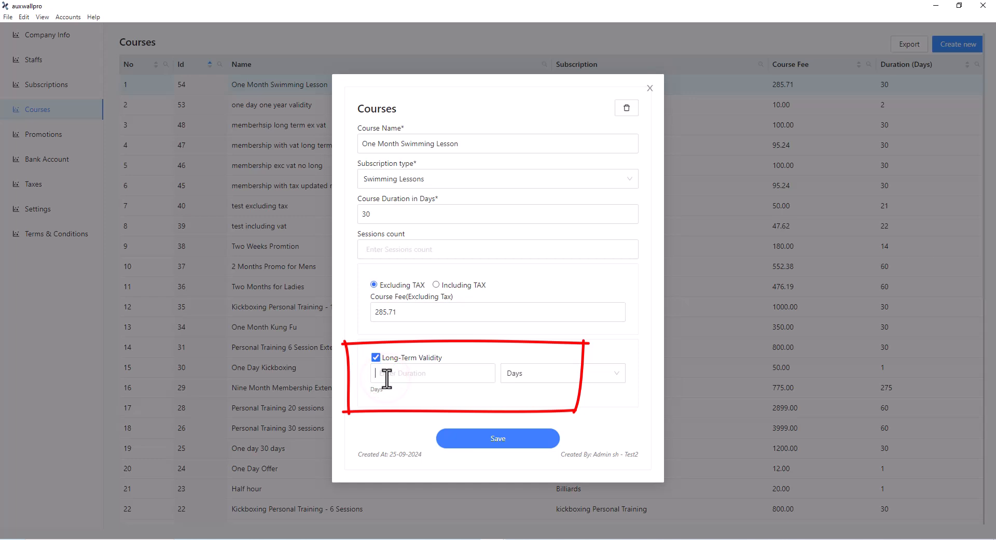
pyautogui.write('1')
pyautogui.click(545, 373)
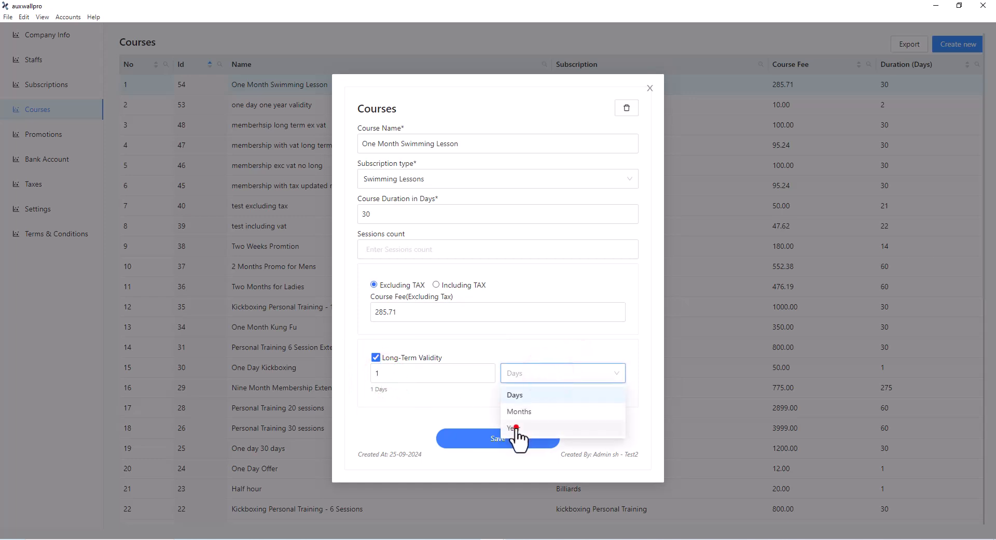
pyautogui.click(515, 428)
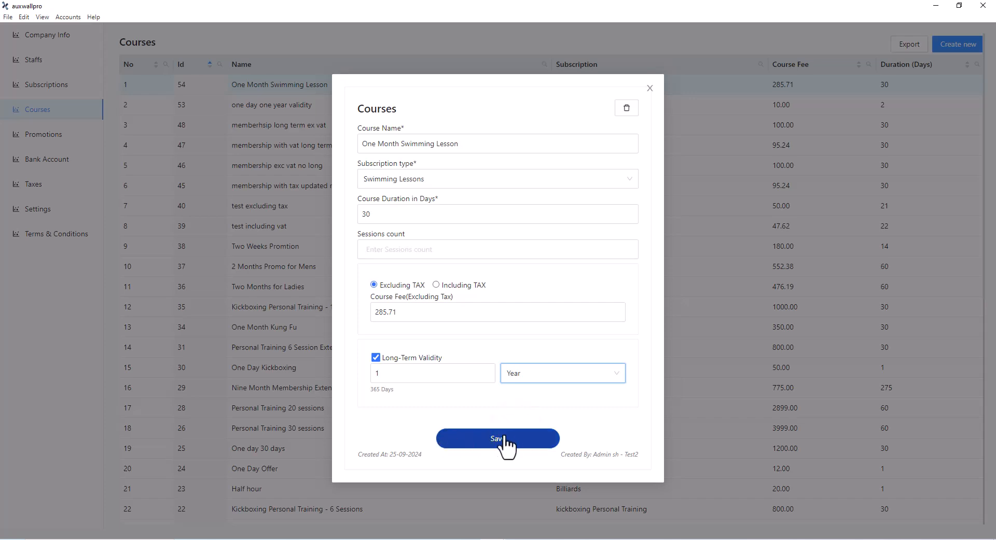
pyautogui.click(496, 440)
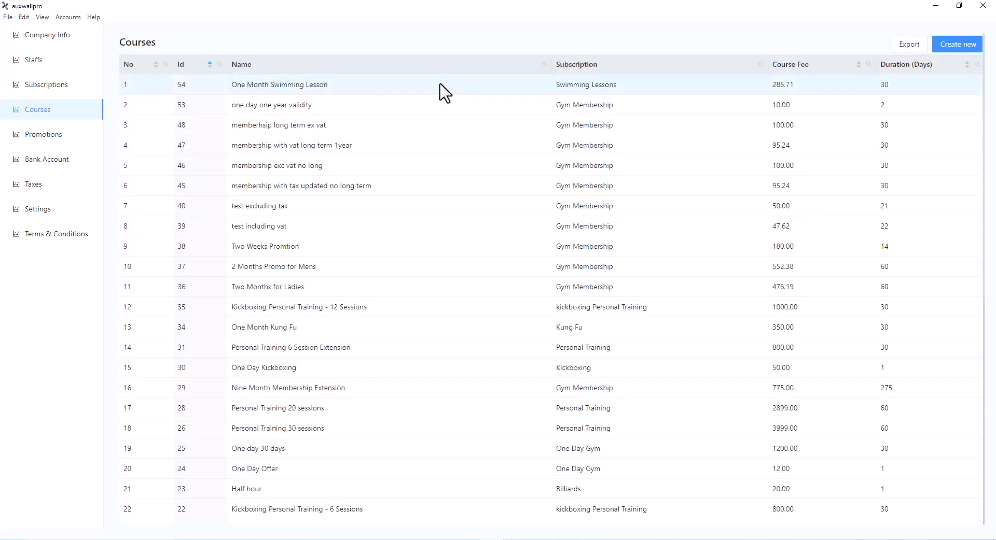
# Leave the course settings, open the Members list full screen, and show the first listed member's Swimming Lessons page
pyautogui.click(983, 5)
pyautogui.click(251, 53)
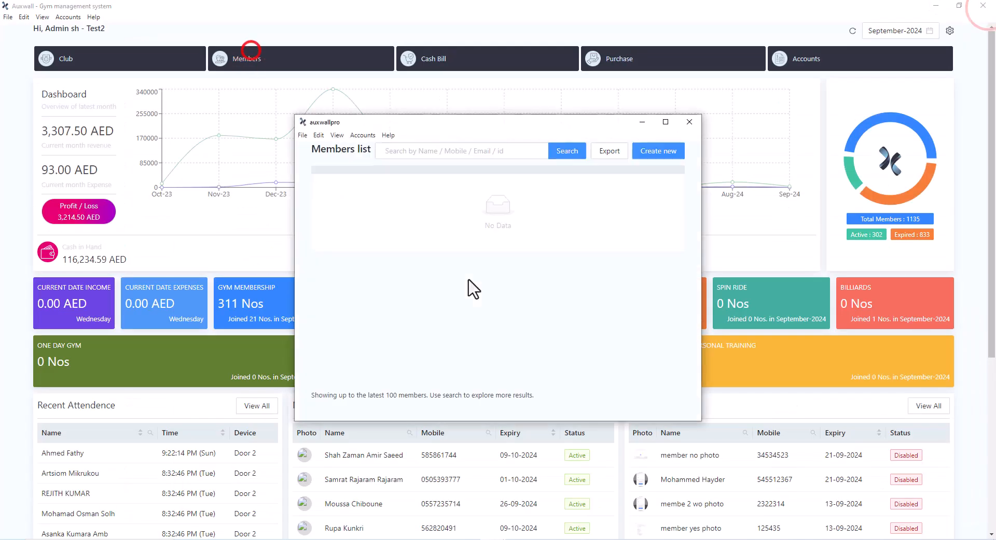
pyautogui.click(665, 122)
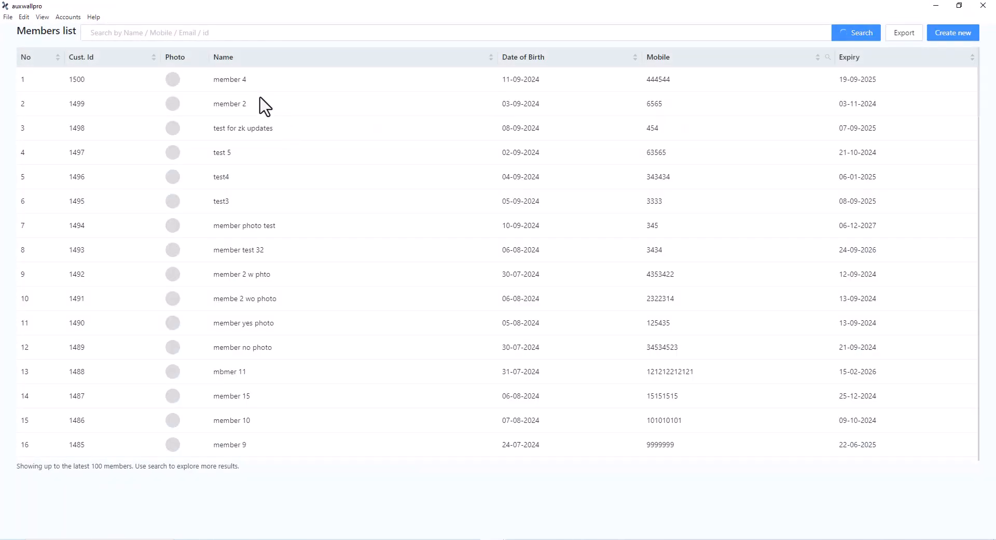
pyautogui.click(253, 85)
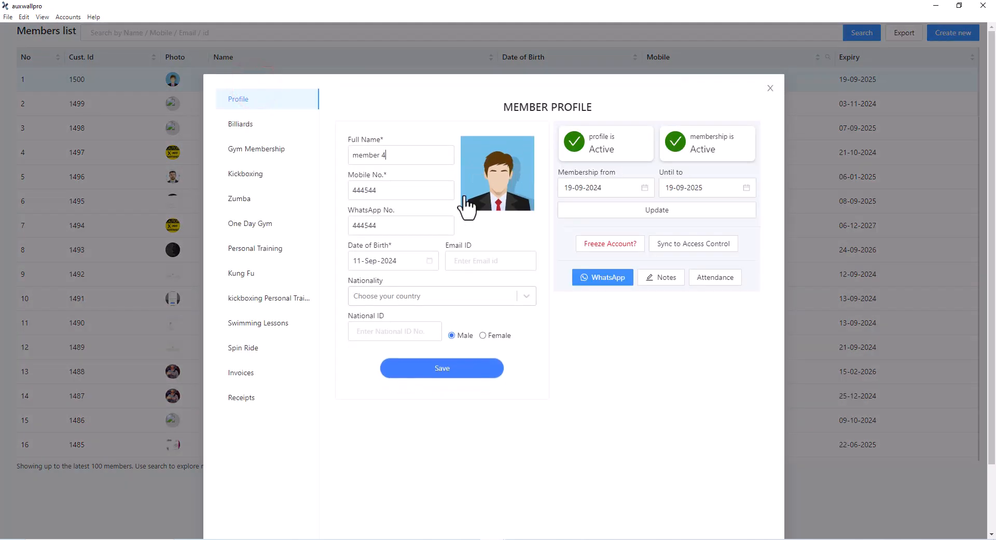
pyautogui.click(245, 324)
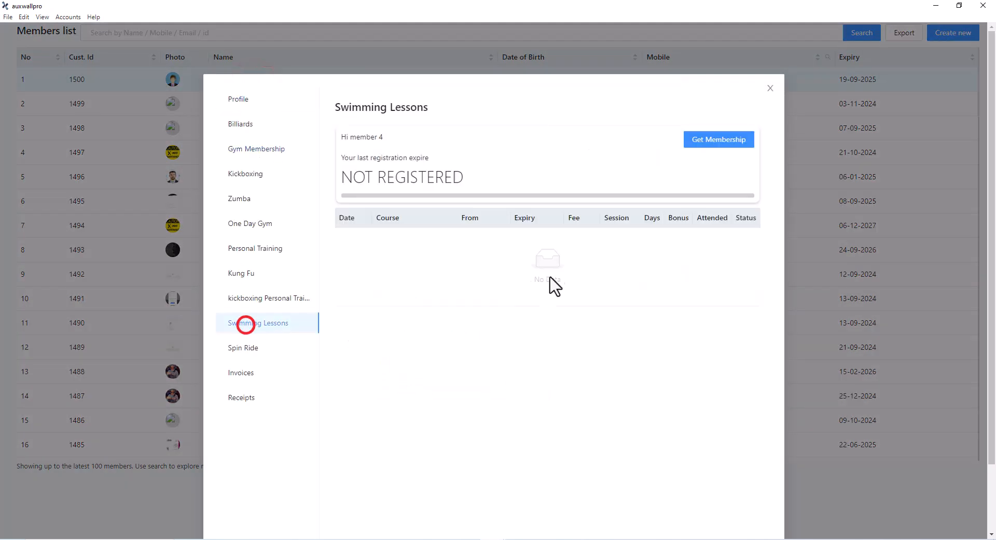
# Register the member for the One Month Swimming Lesson membership course with VAT applied, and save the membership
pyautogui.click(718, 140)
pyautogui.click(497, 135)
pyautogui.click(342, 161)
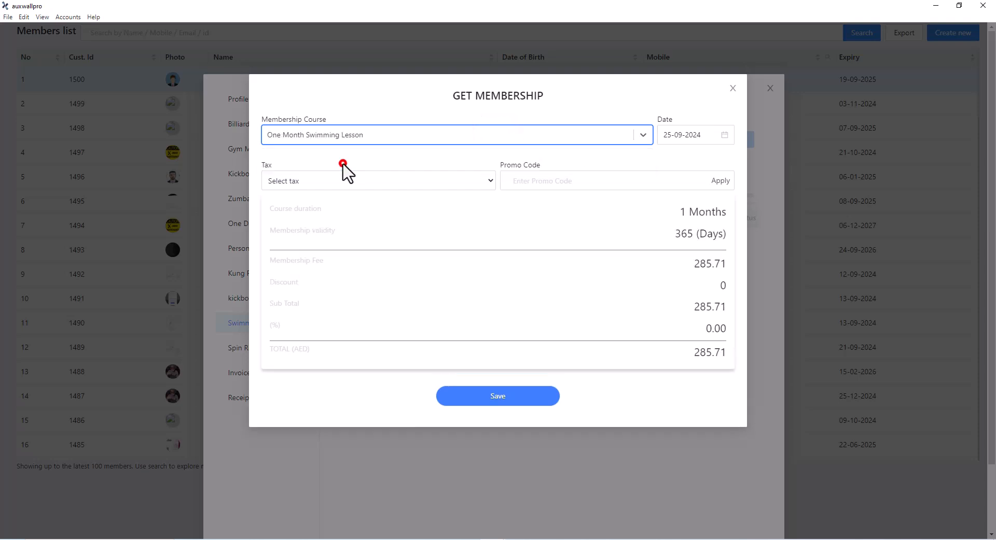
pyautogui.click(368, 180)
pyautogui.click(364, 207)
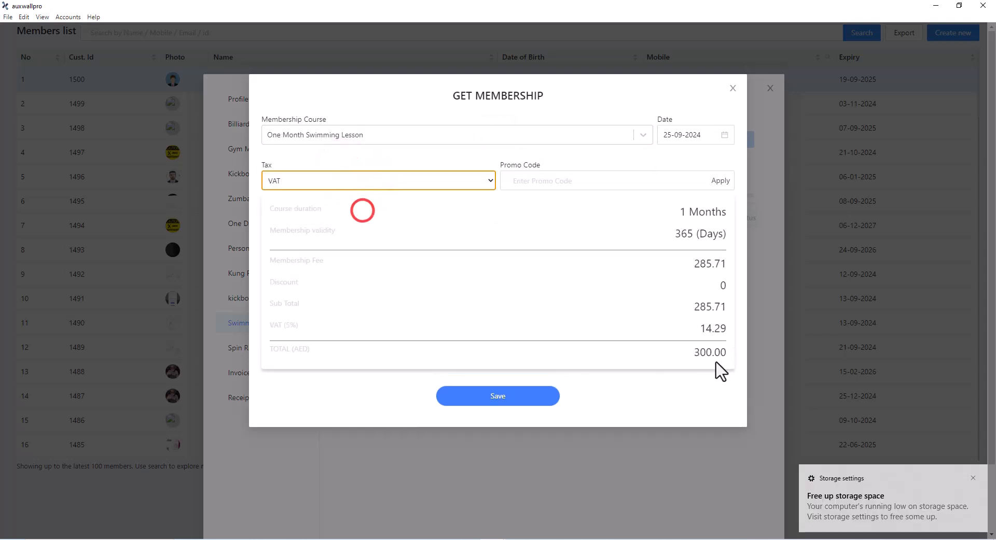
pyautogui.click(493, 395)
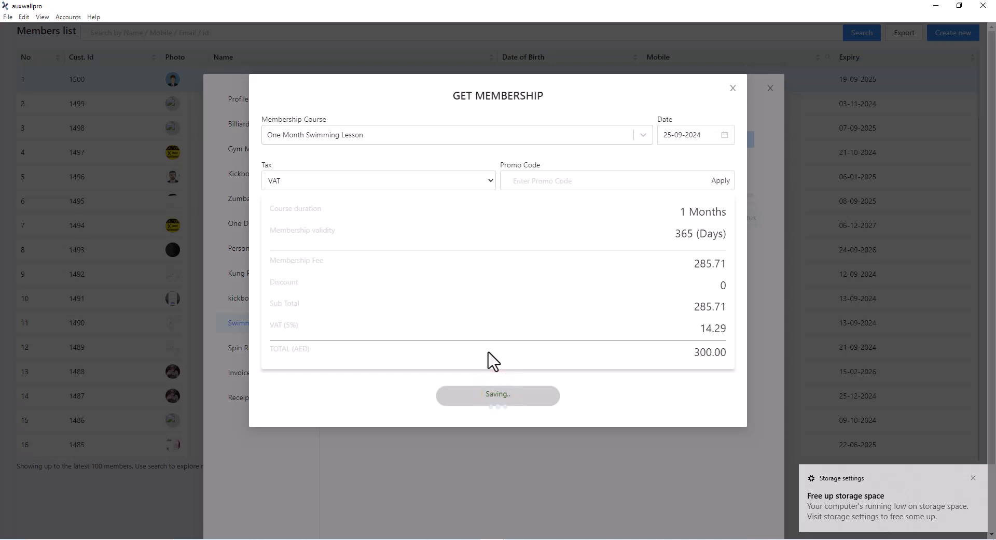